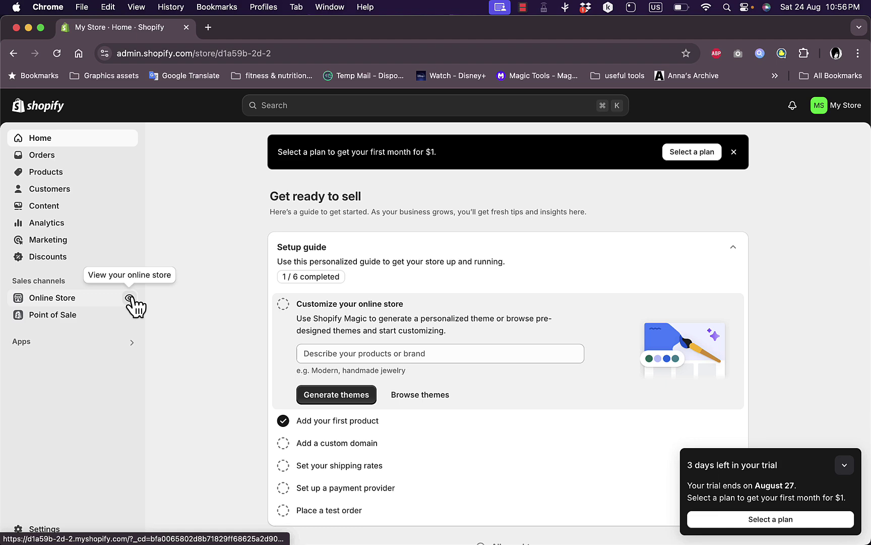
- Preview the online store and open the cotton hoodie product page from Featured products
click(130, 298)
scroll(280, 320, down, 3)
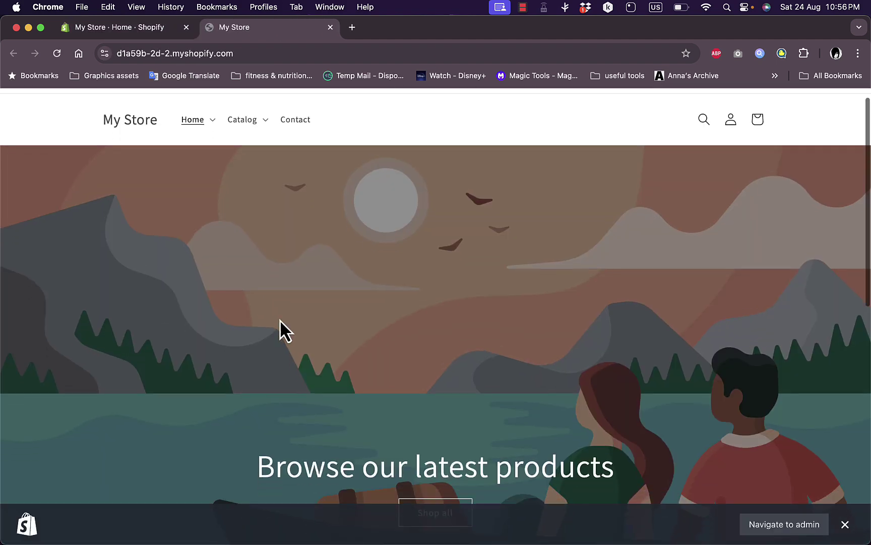
scroll(279, 319, down, 8)
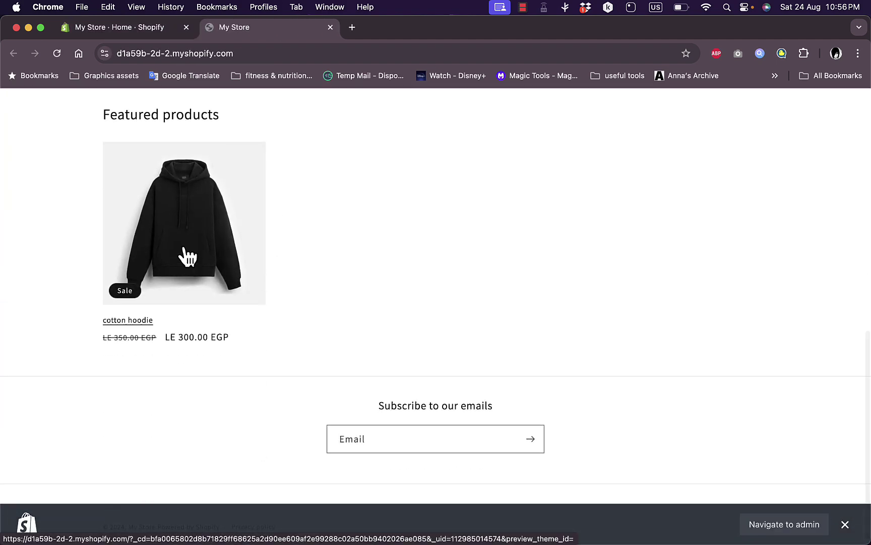
click(186, 256)
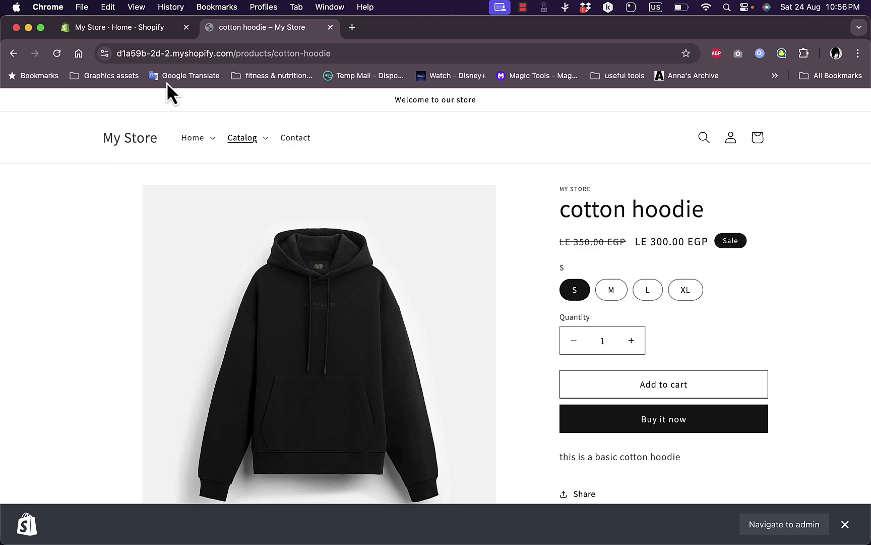
- Close the storefront tab and go to Settings > Payments in the admin
click(132, 32)
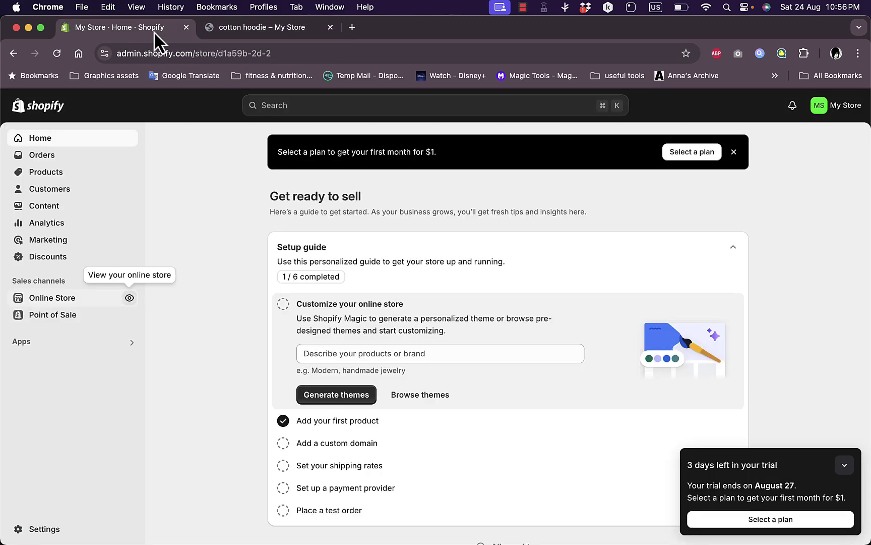
click(331, 27)
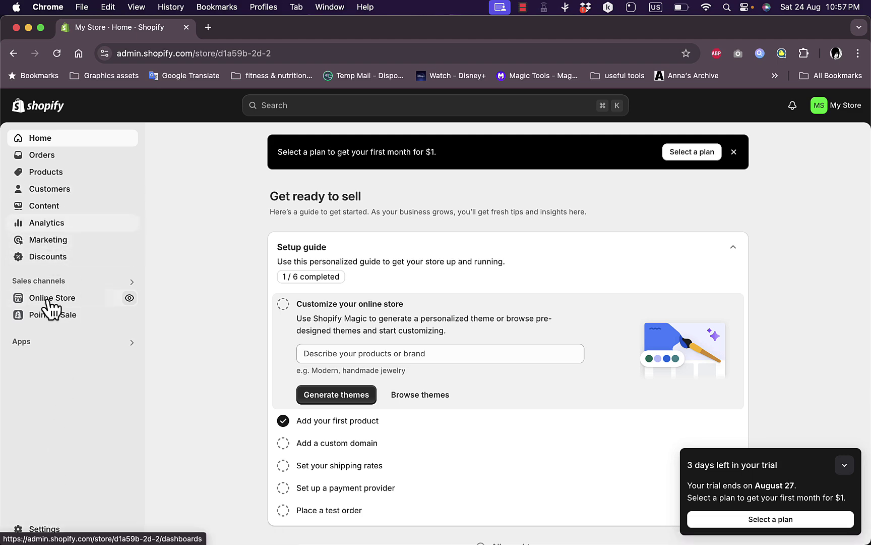
click(52, 530)
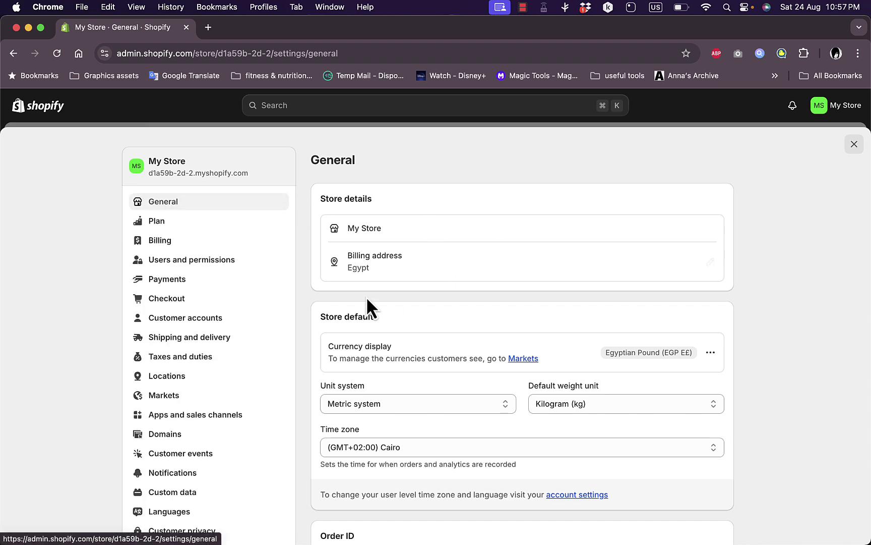
click(178, 280)
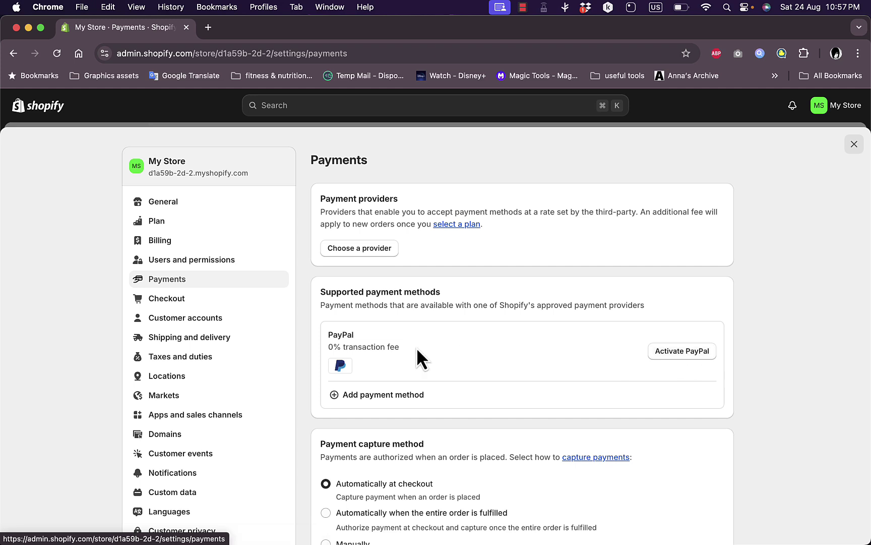
- Begin PayPal Express Checkout activation, then dismiss the PayPal sign-up tab unconnected
click(685, 353)
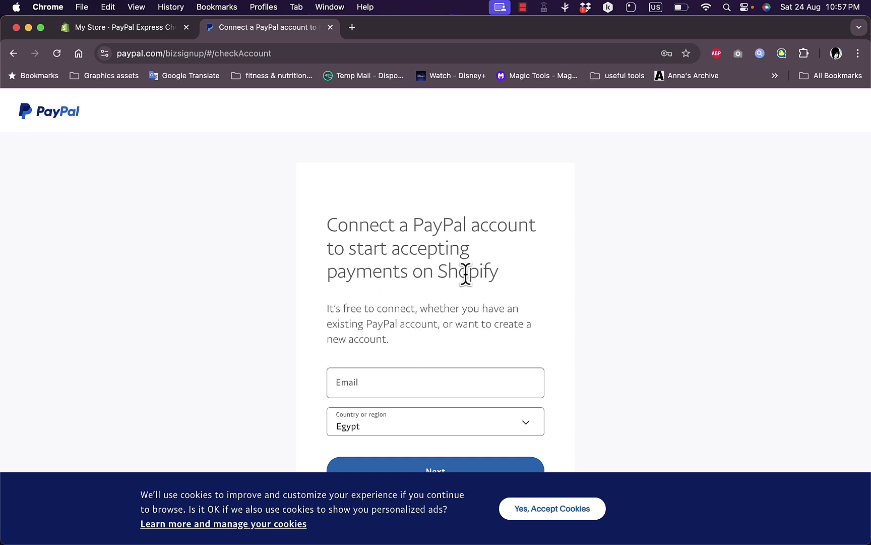
click(330, 28)
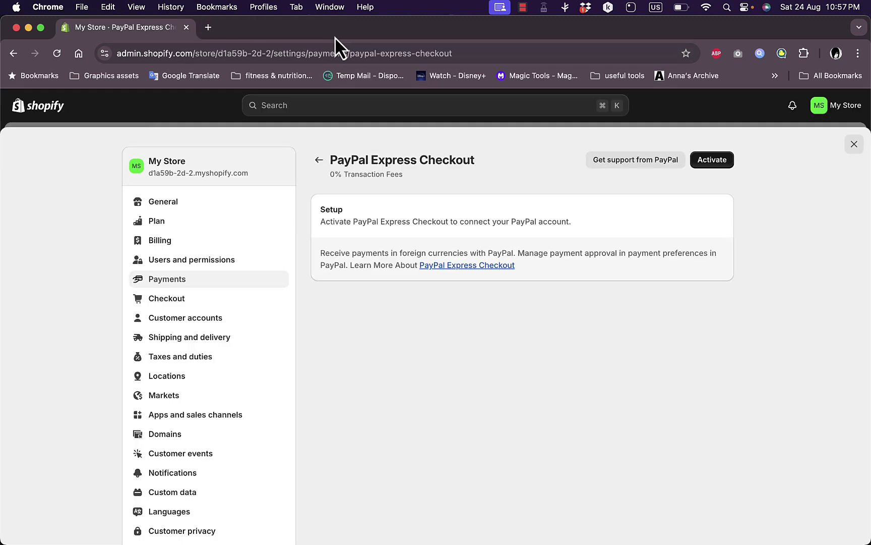
- Back out of the PayPal setup to Payments and close Settings
click(320, 161)
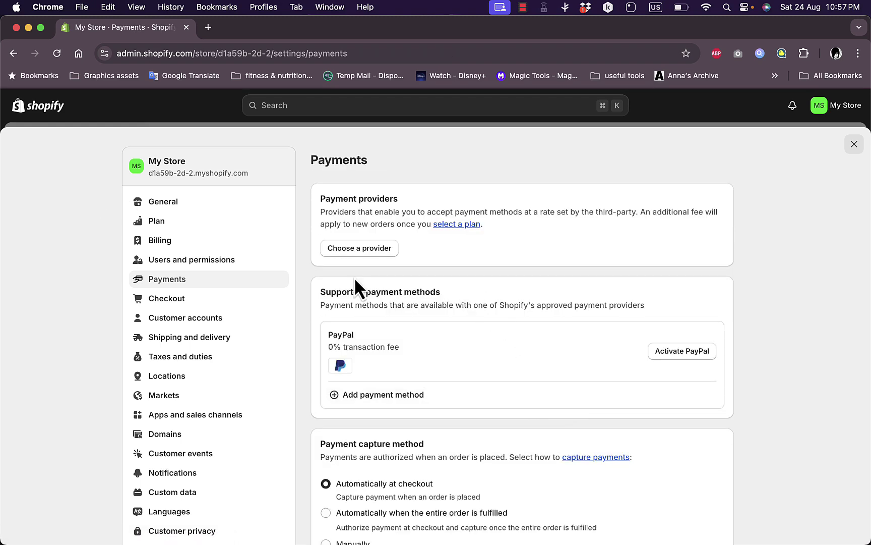
click(855, 145)
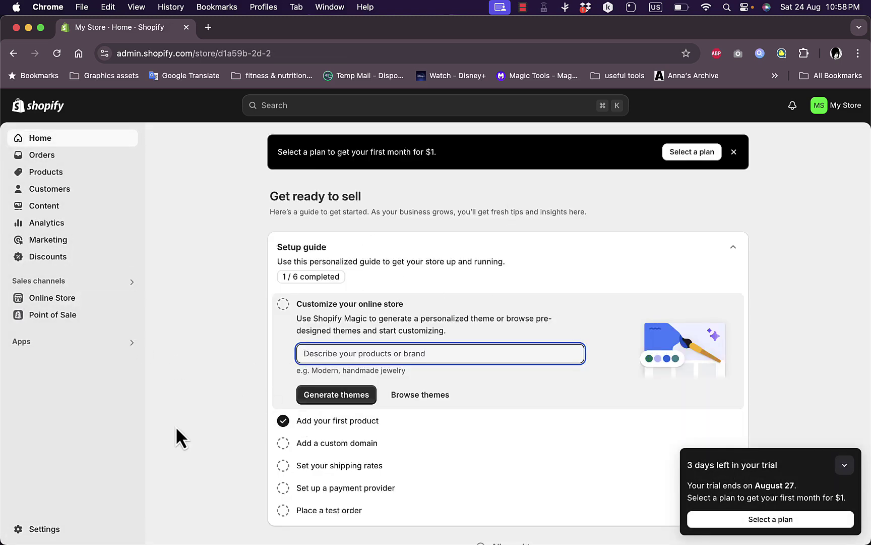
- Go to Settings > Payments again, where PayPal remains inactive
click(44, 530)
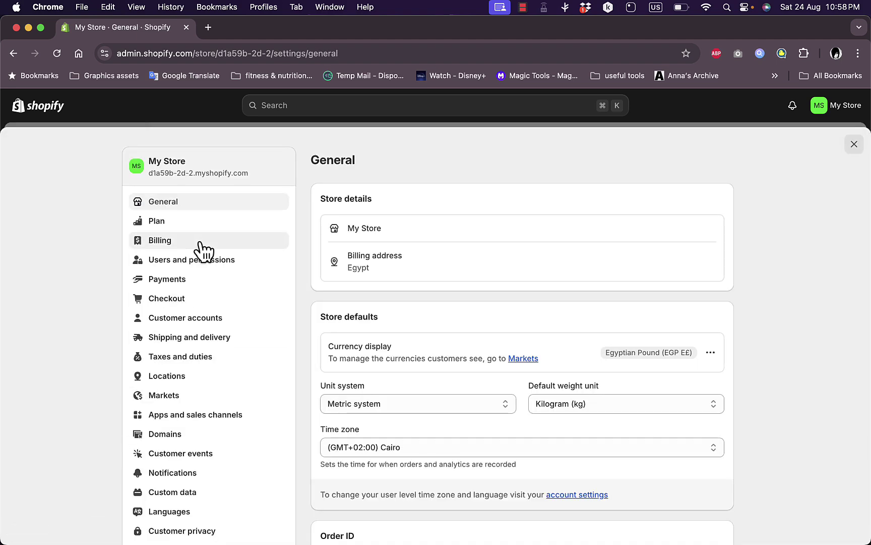
click(170, 282)
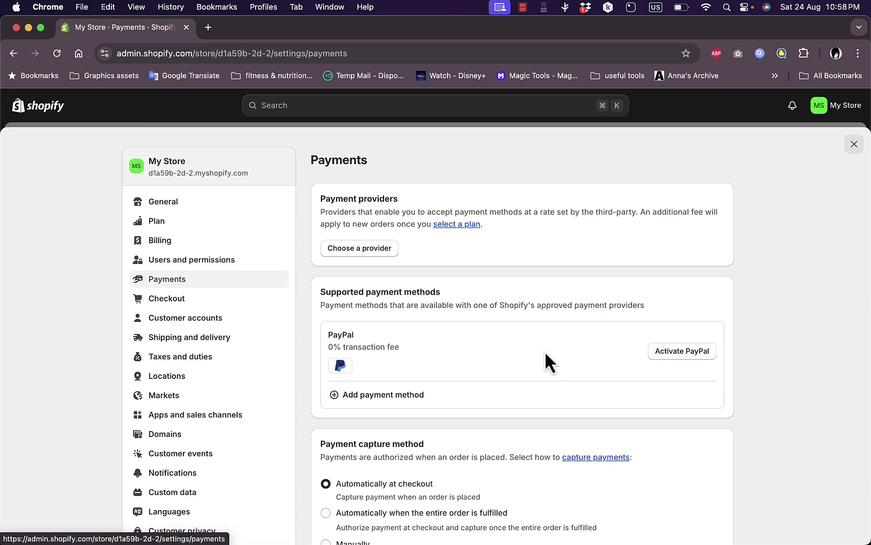
scroll(529, 348, down, 5)
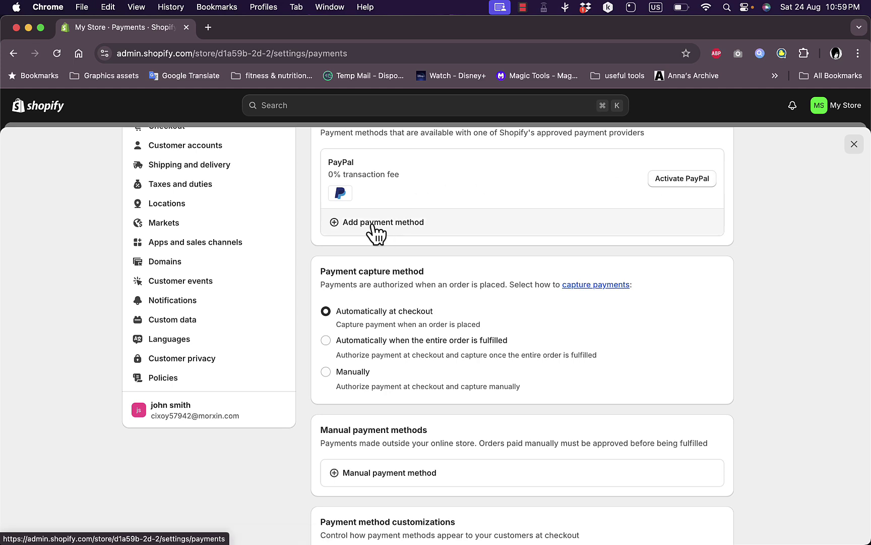
- Search payment providers for 'car' and open the 2 Advanced Credit/Debit Card - UseePay app install page
click(376, 232)
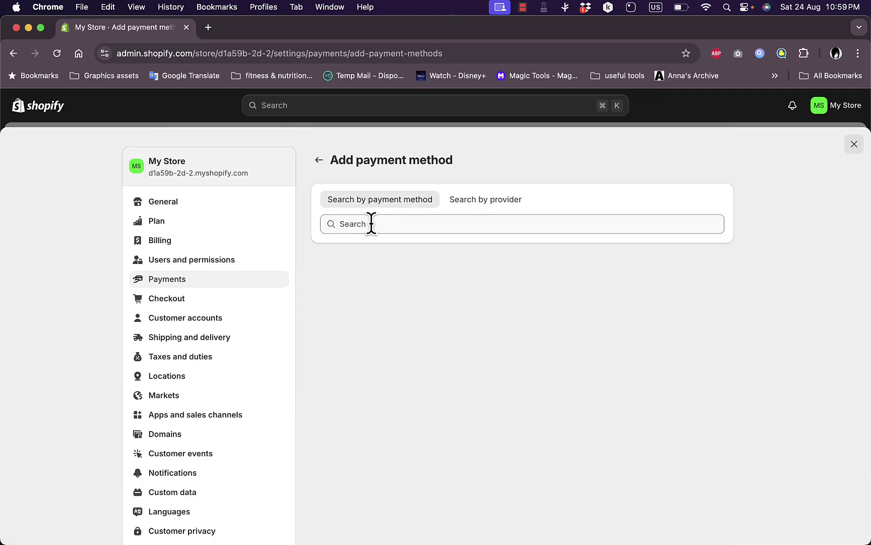
click(472, 202)
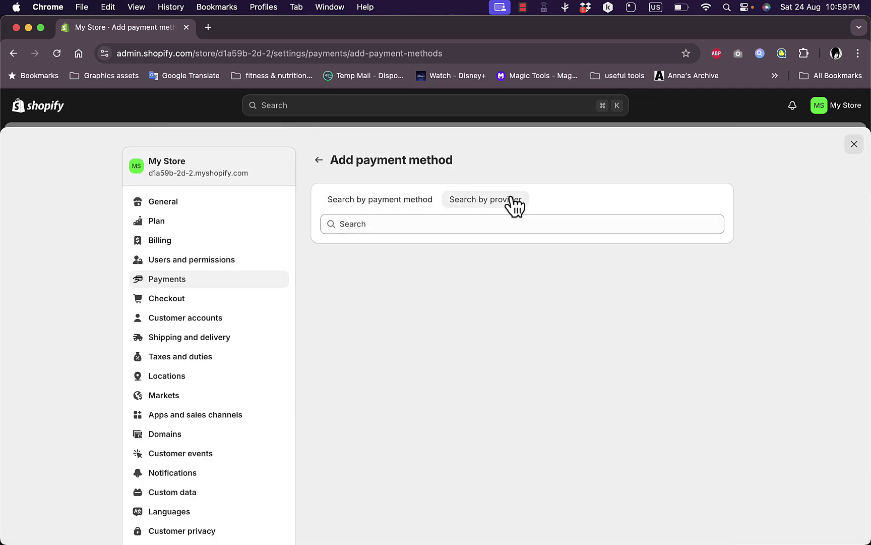
click(476, 223)
text(car)
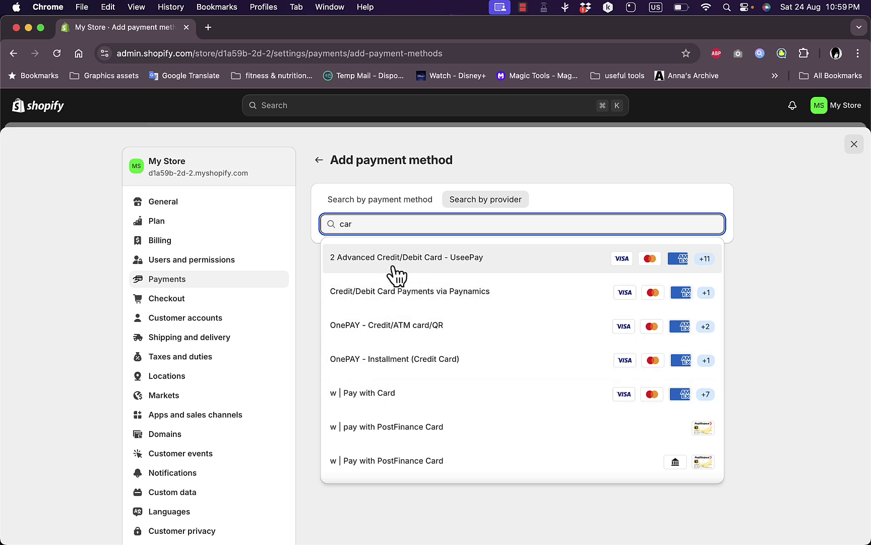
click(418, 262)
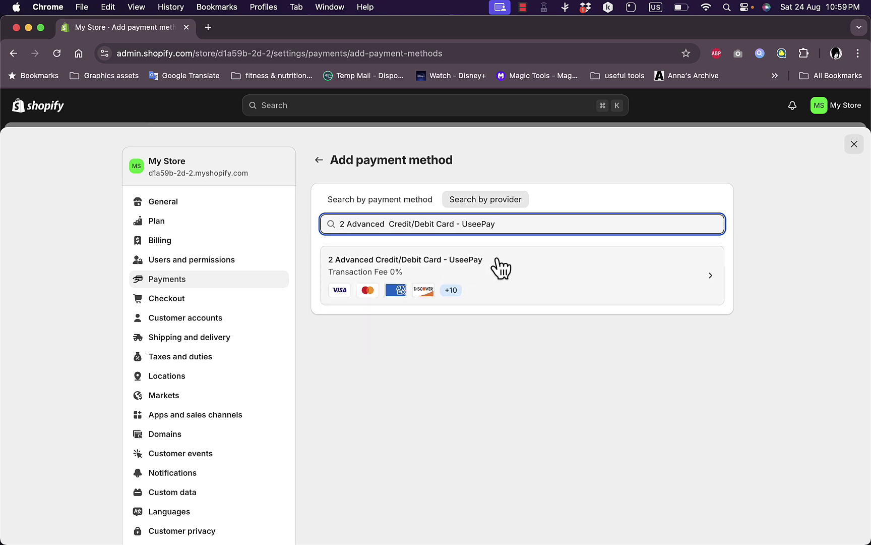
click(517, 270)
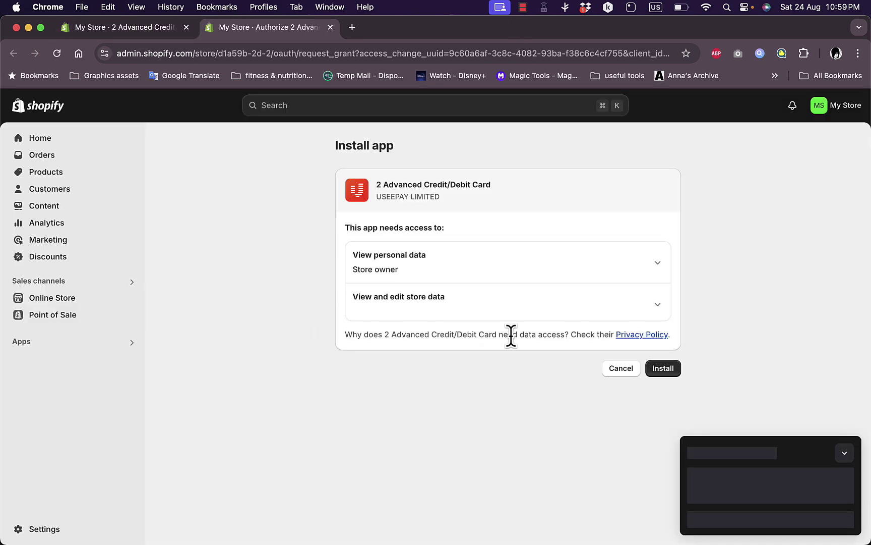
- Install the UseePay app, then close its security key and merchant ID form
click(655, 367)
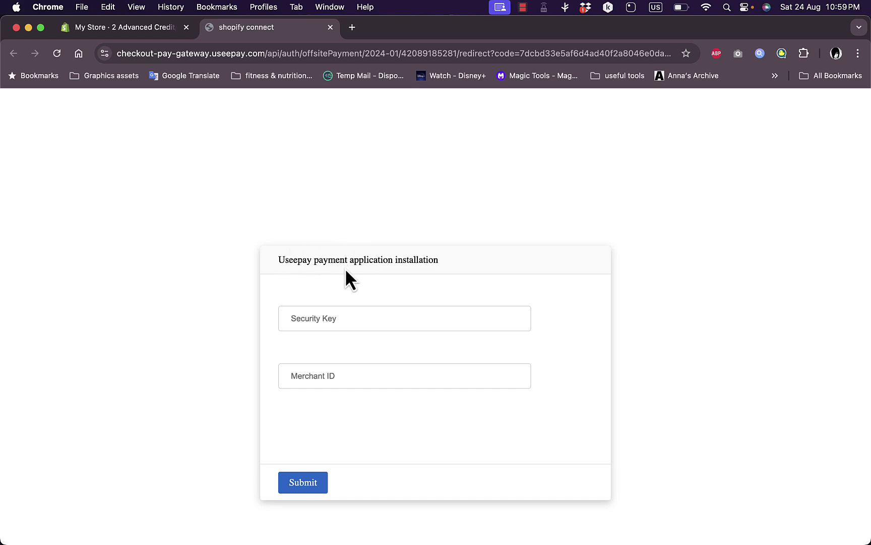
click(329, 28)
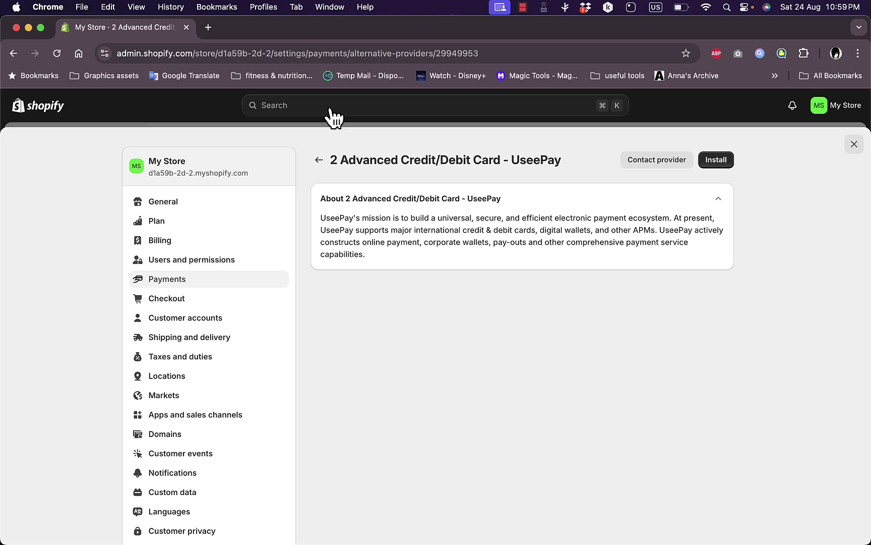
- Return to Payments and list manual methods: Bank Deposit, Money Order, Cash on Delivery
click(319, 160)
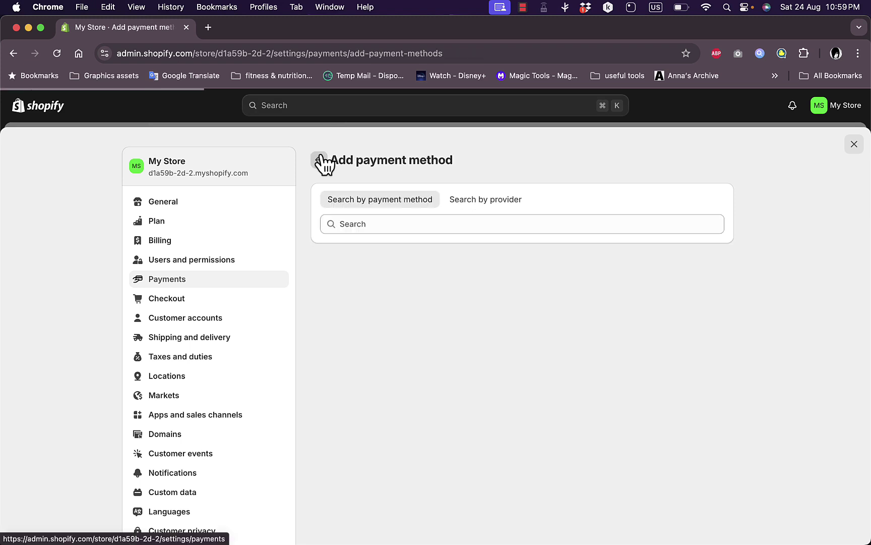
click(320, 158)
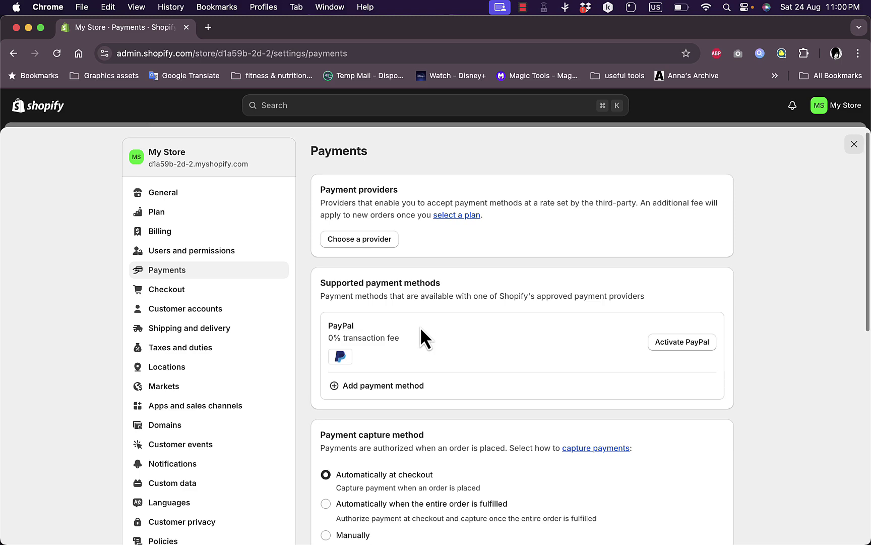
scroll(421, 330, down, 7)
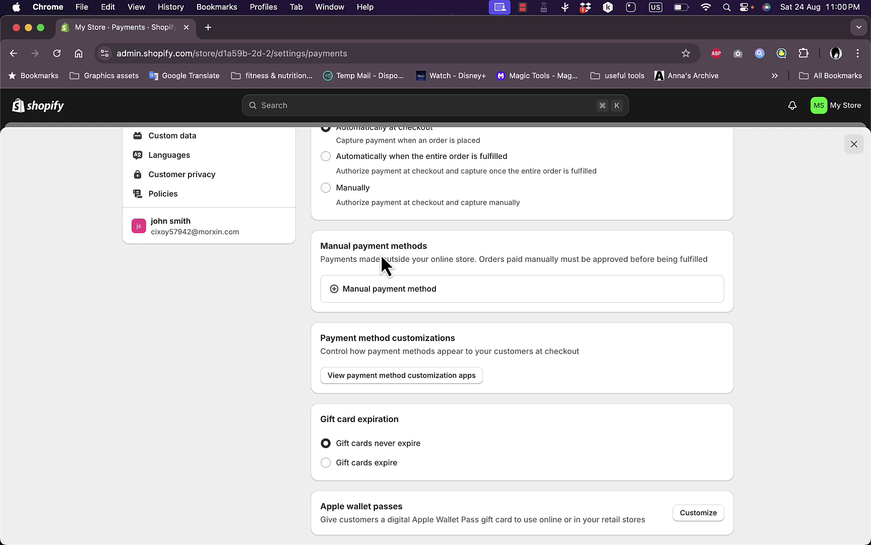
click(369, 295)
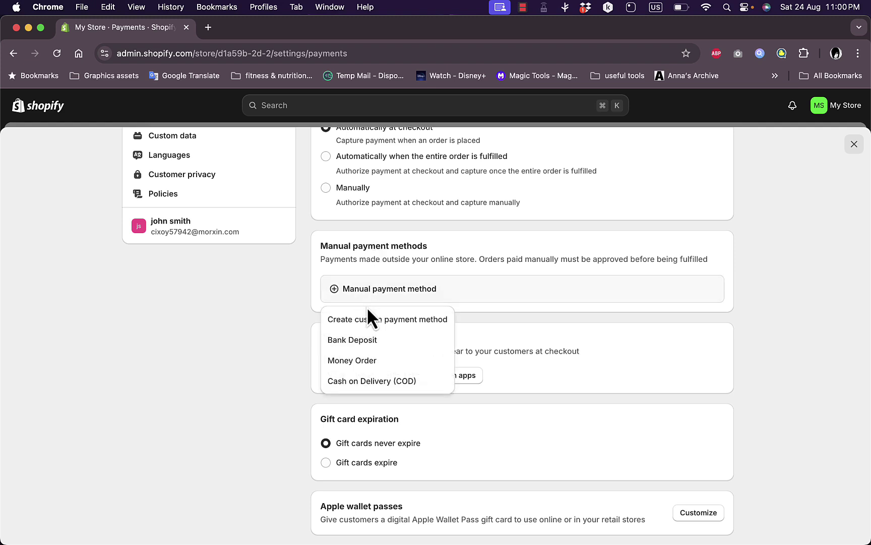
- Fill Cash on Delivery details 'use cash on delivery' and courier cash-payment instructions
click(375, 383)
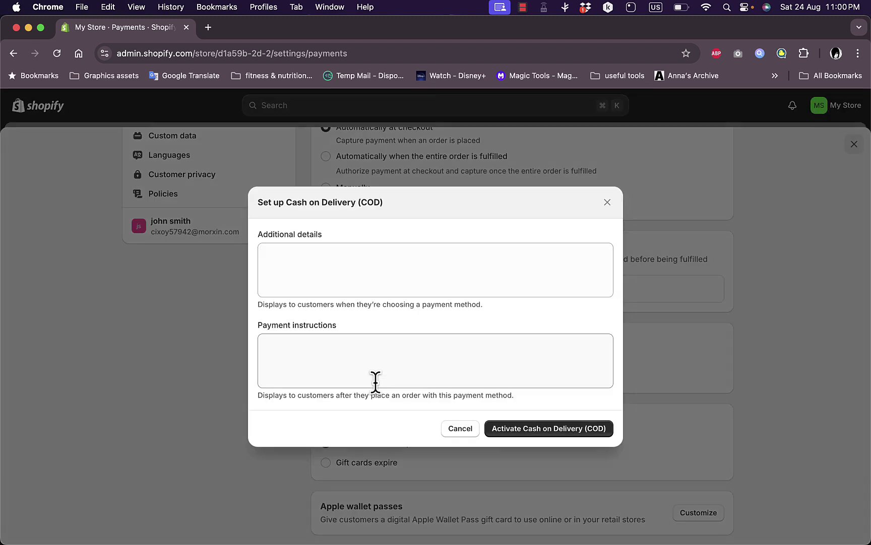
click(359, 272)
text(use cash )
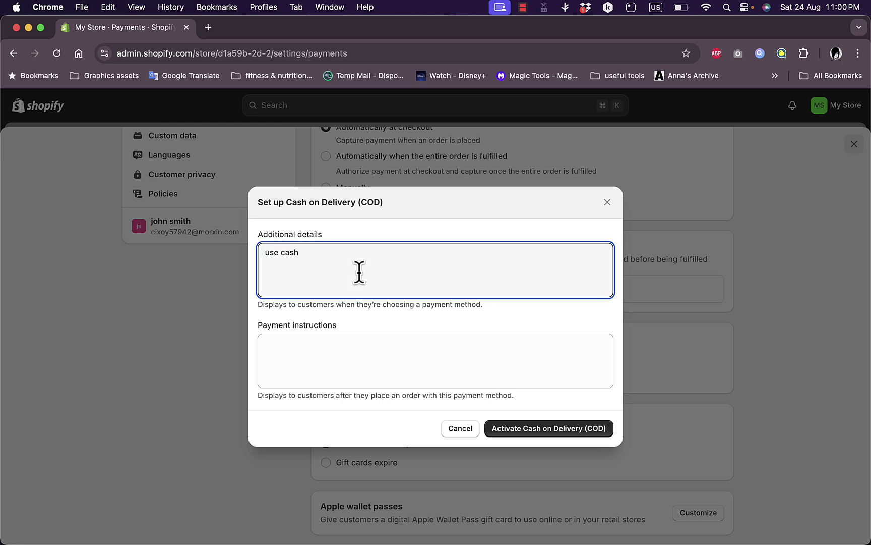
text(on delivery)
click(386, 347)
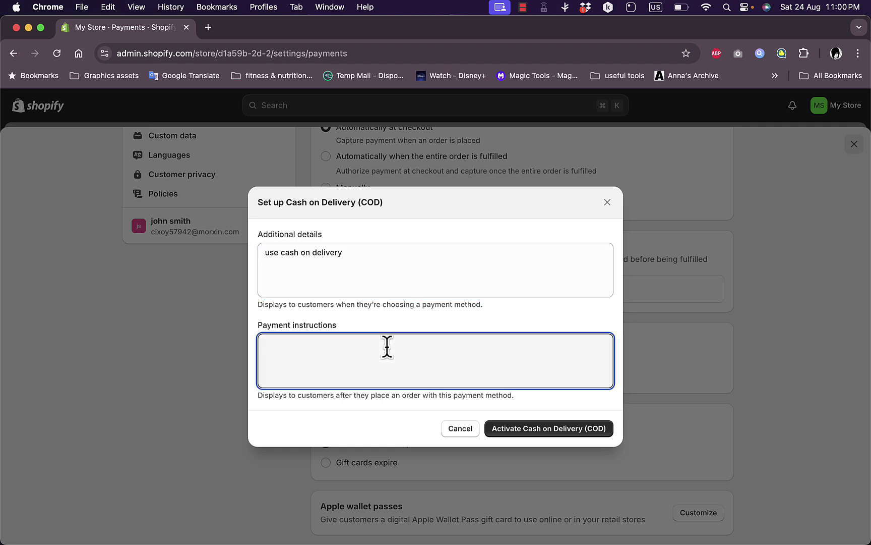
text(pay the courrier in cash once )
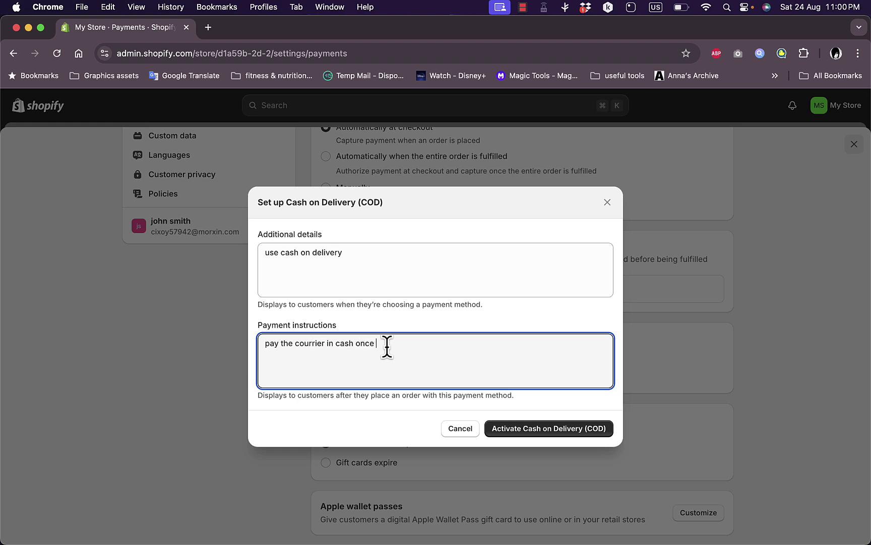
text(y)
text(he delivers your item)
- Activate Cash on Delivery (COD) and confirm it appears under manual payment methods
click(517, 426)
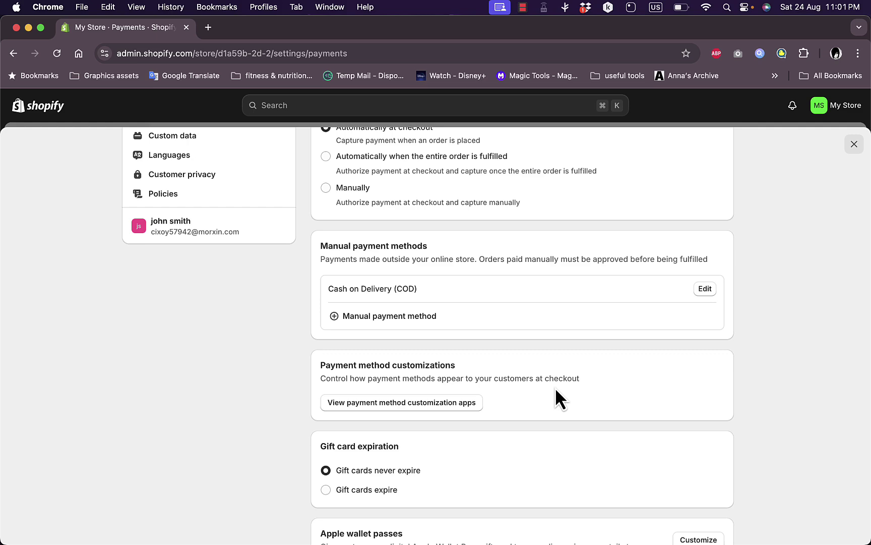
scroll(556, 390, down, 3)
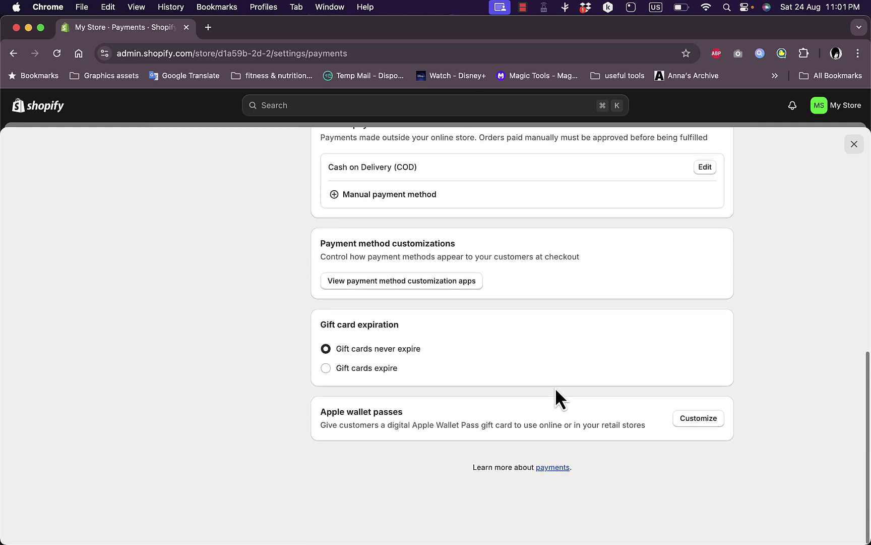